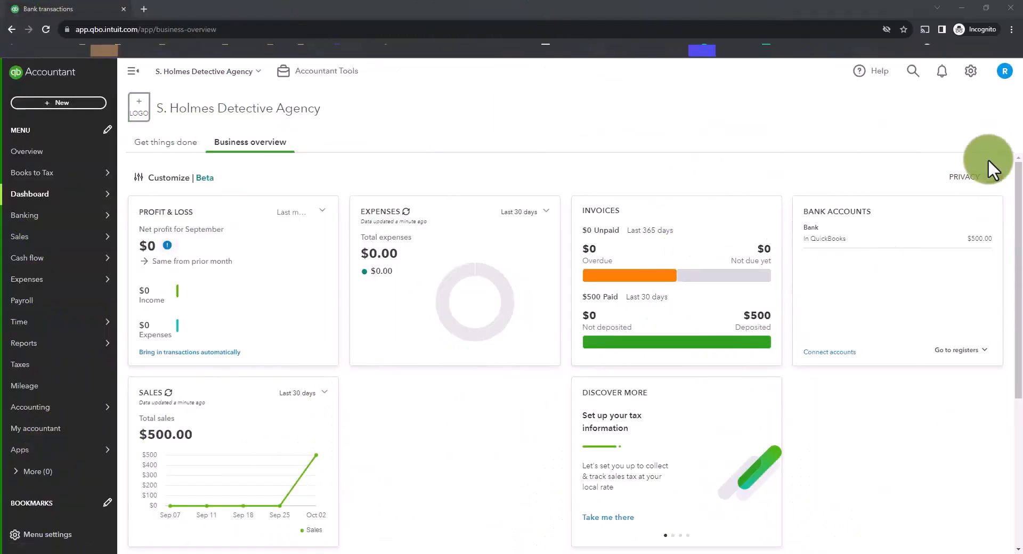
# Open the company's chart of accounts.
pyautogui.moveTo(111, 181)
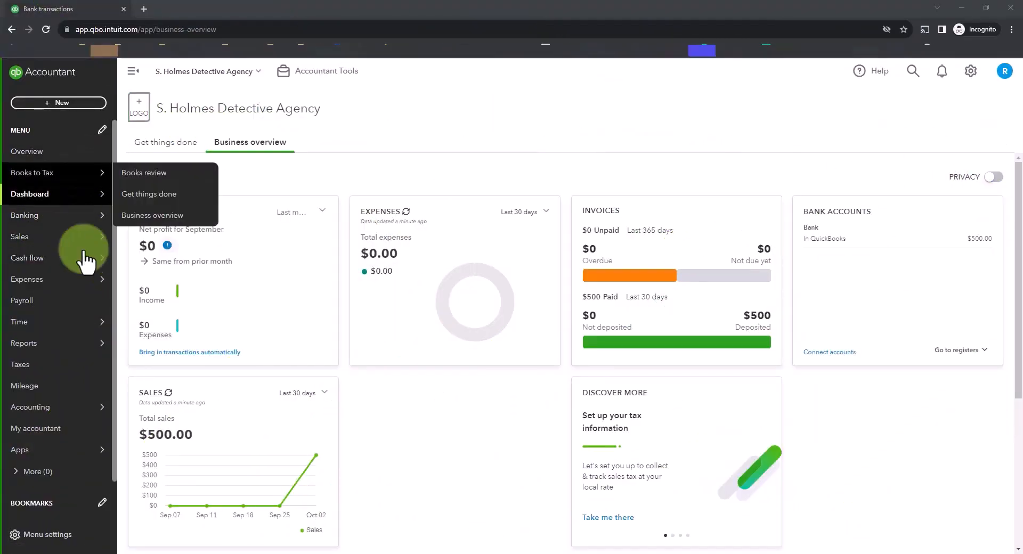
pyautogui.moveTo(85, 349)
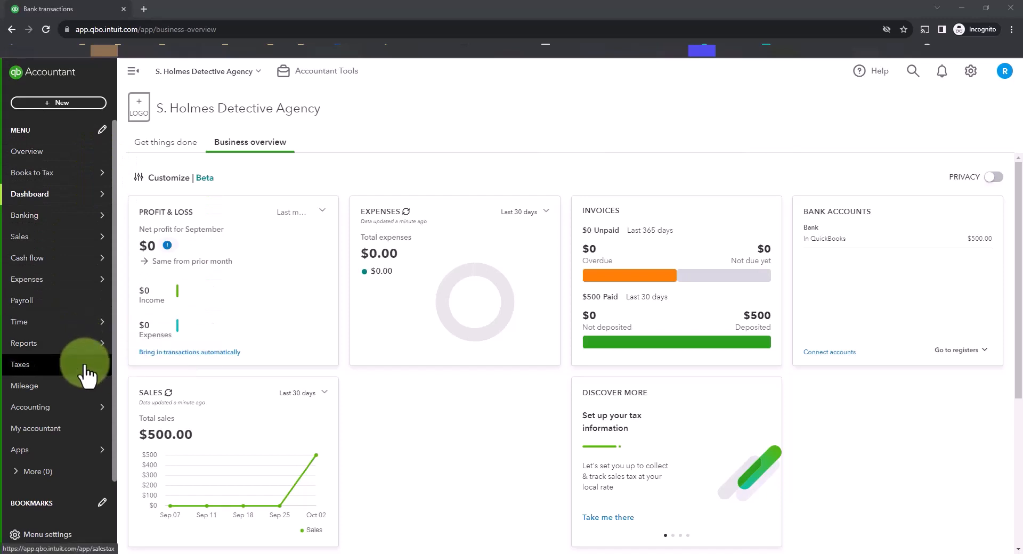
pyautogui.moveTo(84, 411)
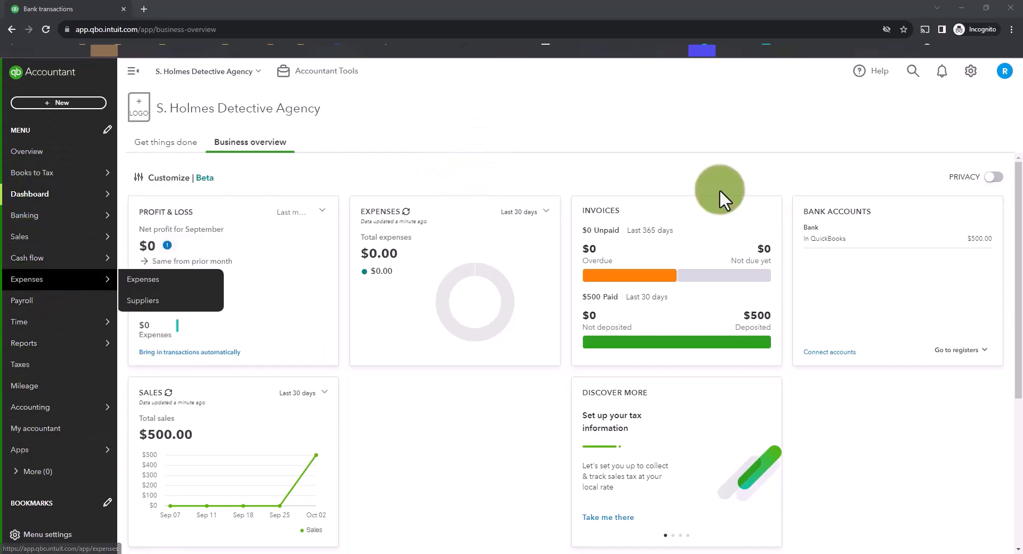
pyautogui.click(971, 72)
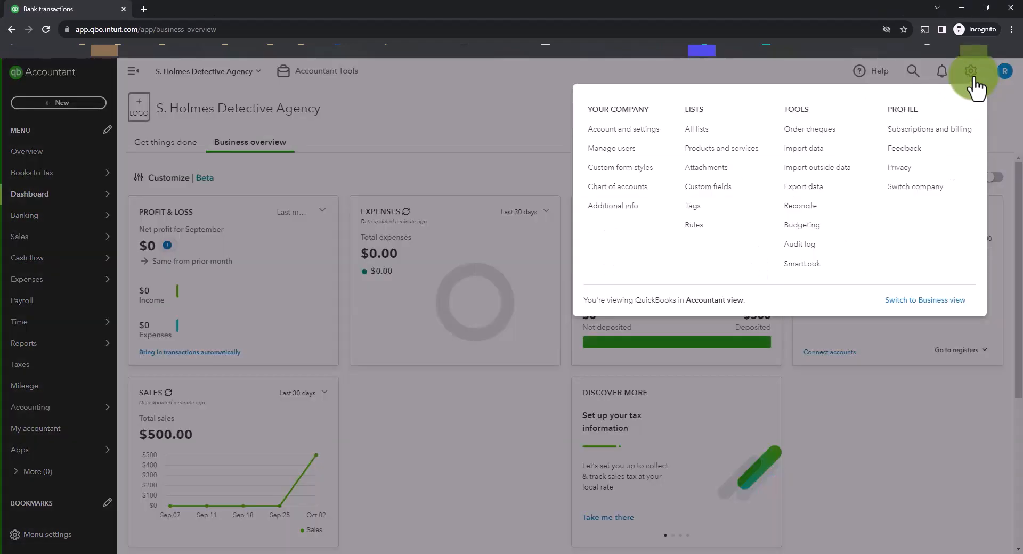
pyautogui.click(630, 192)
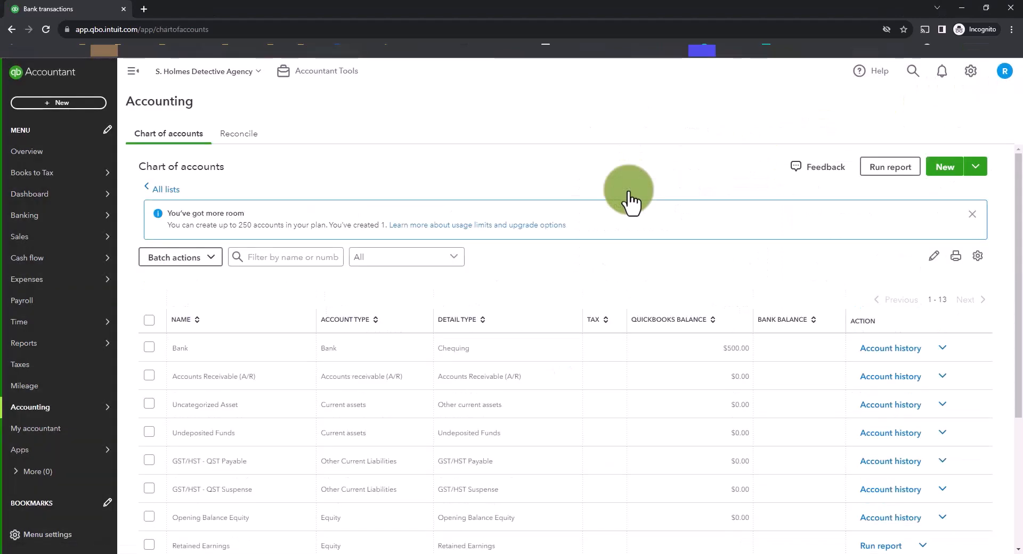
# Examine the existing accounts in the chart of accounts, including their account types, detail types and balances.
pyautogui.scroll(-4, 674, 325)
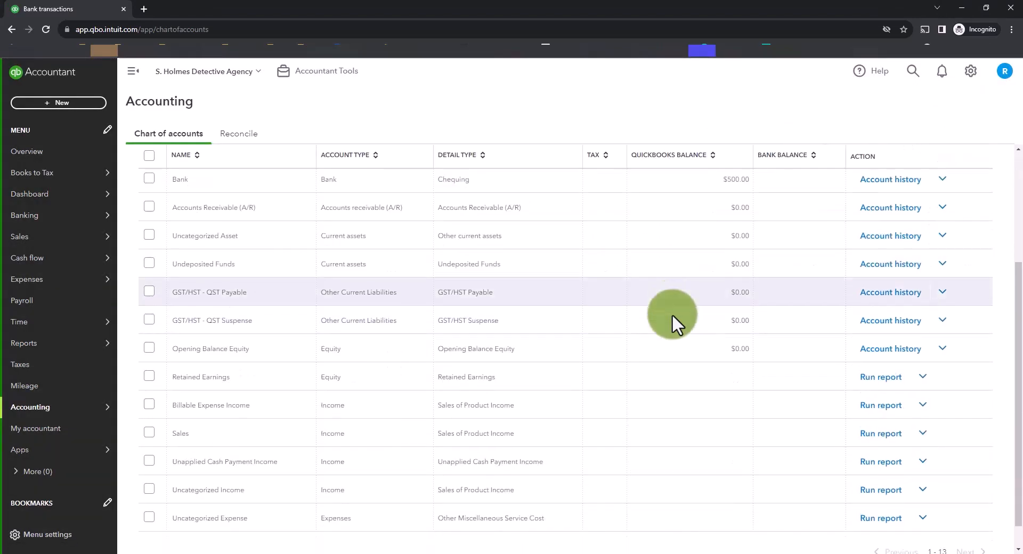
pyautogui.scroll(4, 672, 317)
pyautogui.scroll(-3, 674, 318)
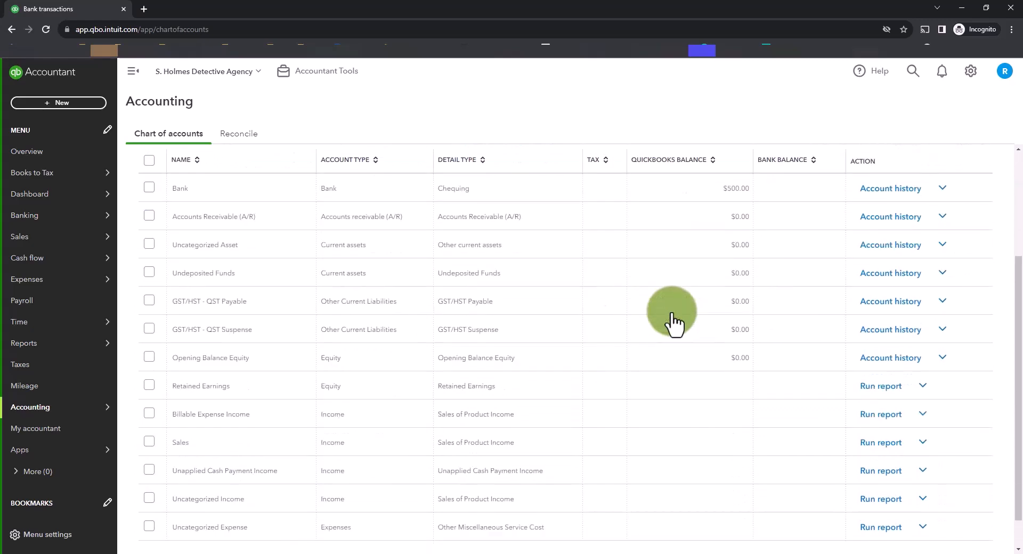
pyautogui.scroll(-1, 672, 319)
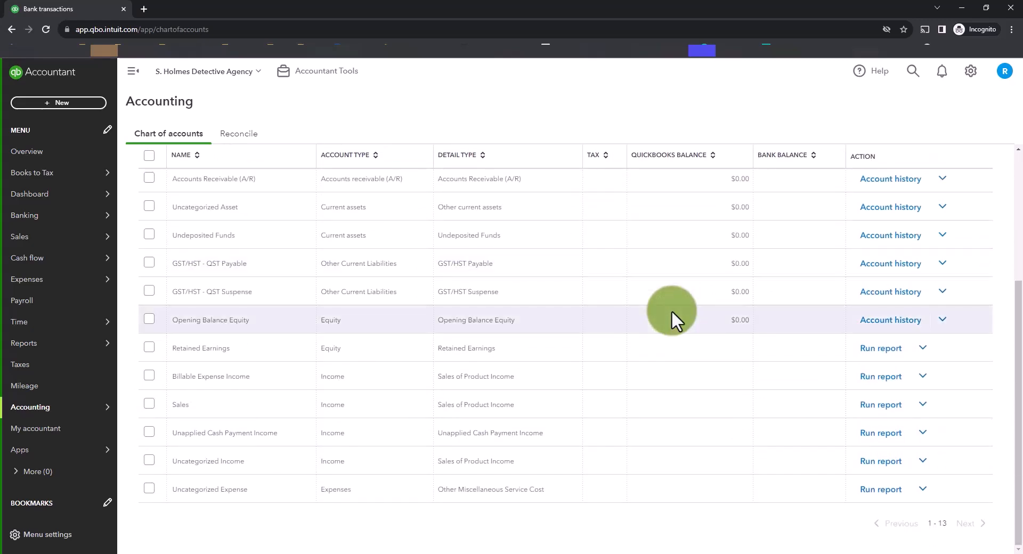
pyautogui.scroll(4, 673, 319)
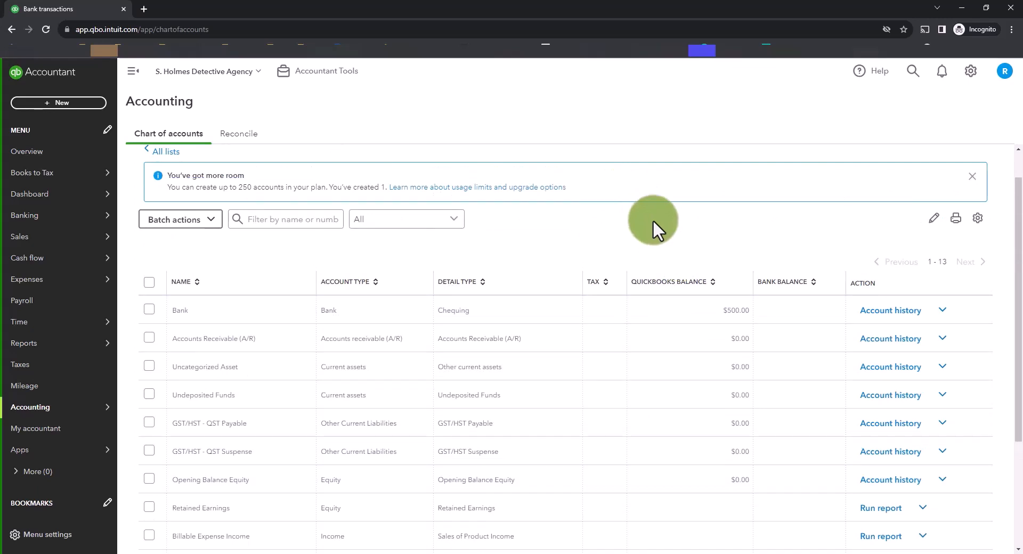
pyautogui.scroll(-3, 653, 220)
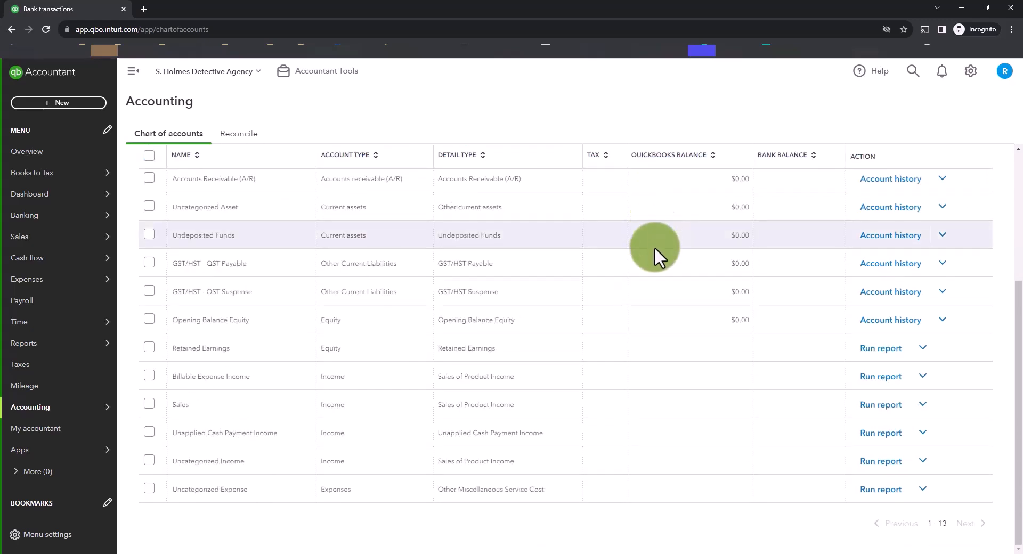
pyautogui.scroll(3, 654, 246)
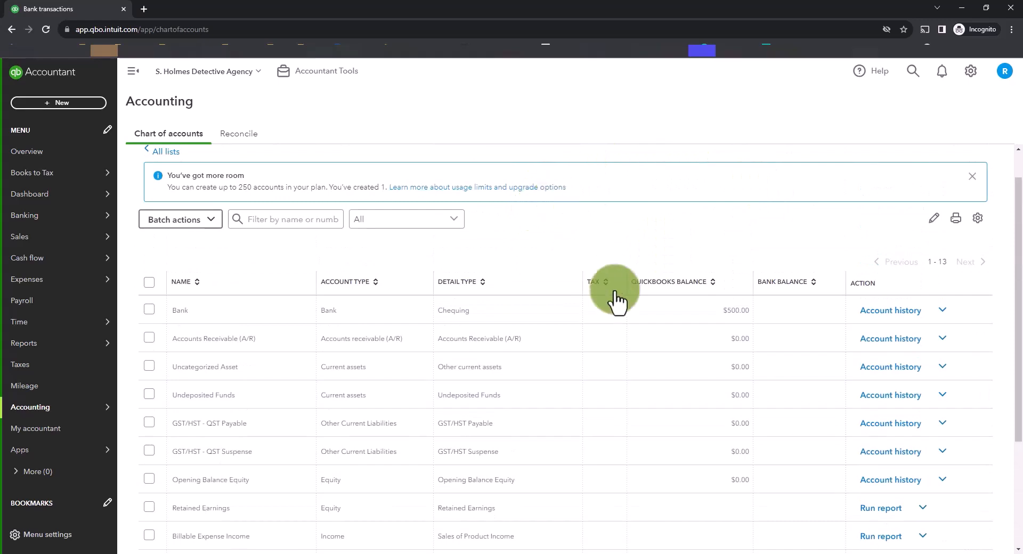
pyautogui.scroll(-3, 566, 425)
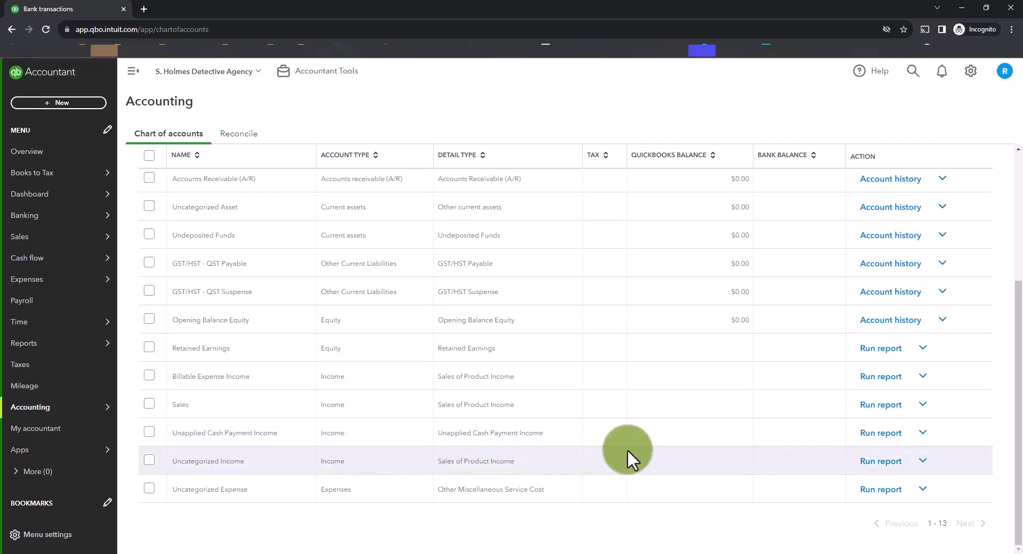
pyautogui.scroll(3, 628, 449)
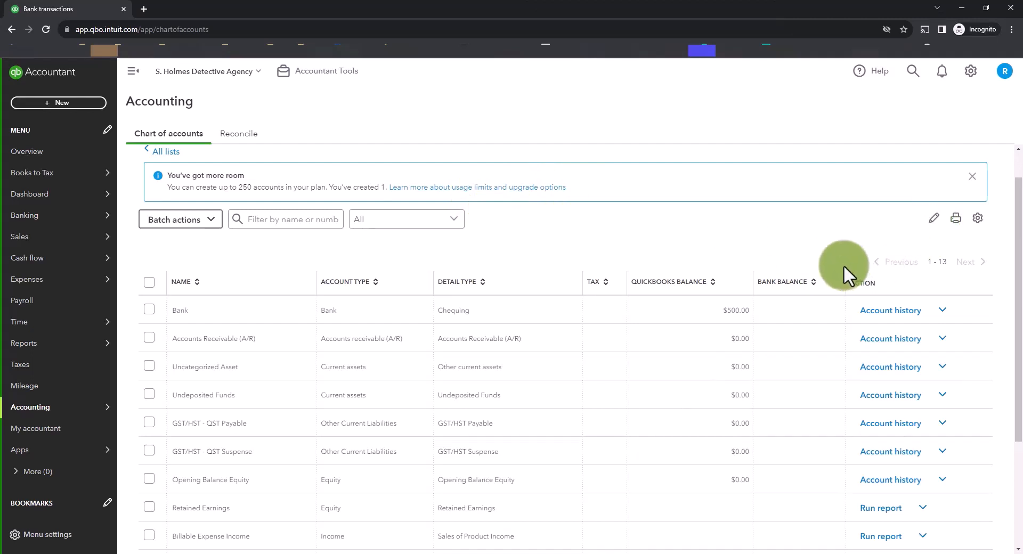
pyautogui.scroll(1, 767, 309)
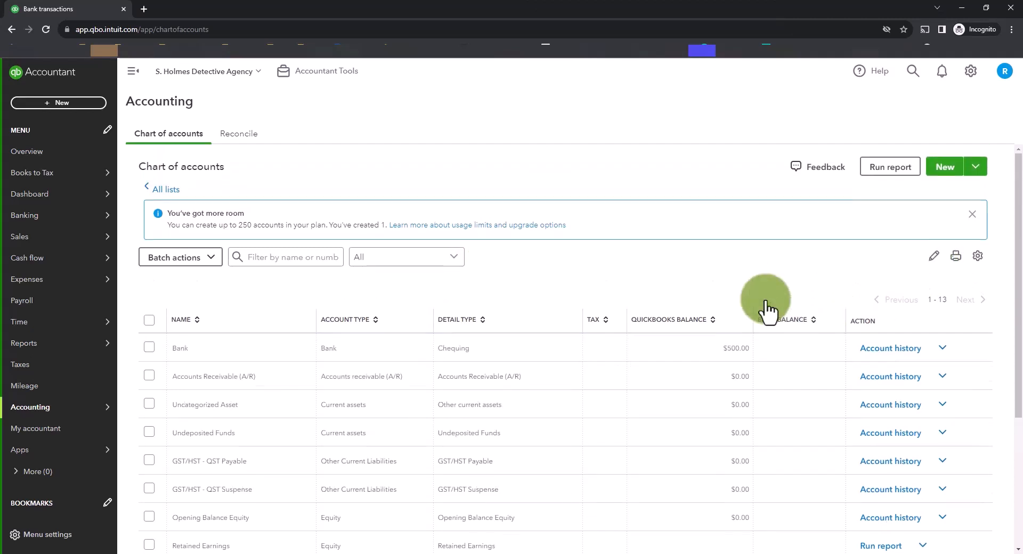
# Start a new account with account type Income and detail type Other Primary Income.
pyautogui.click(946, 168)
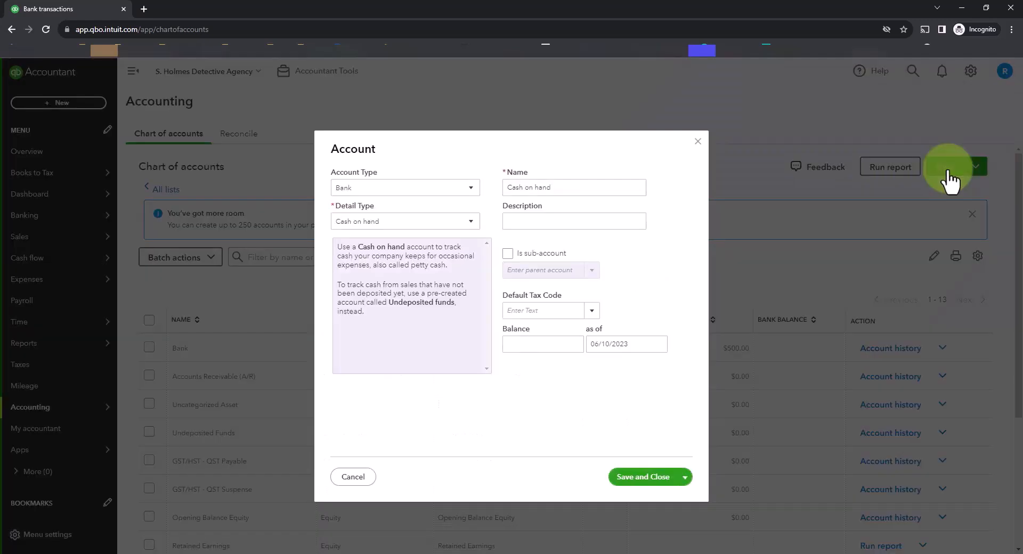
pyautogui.click(408, 192)
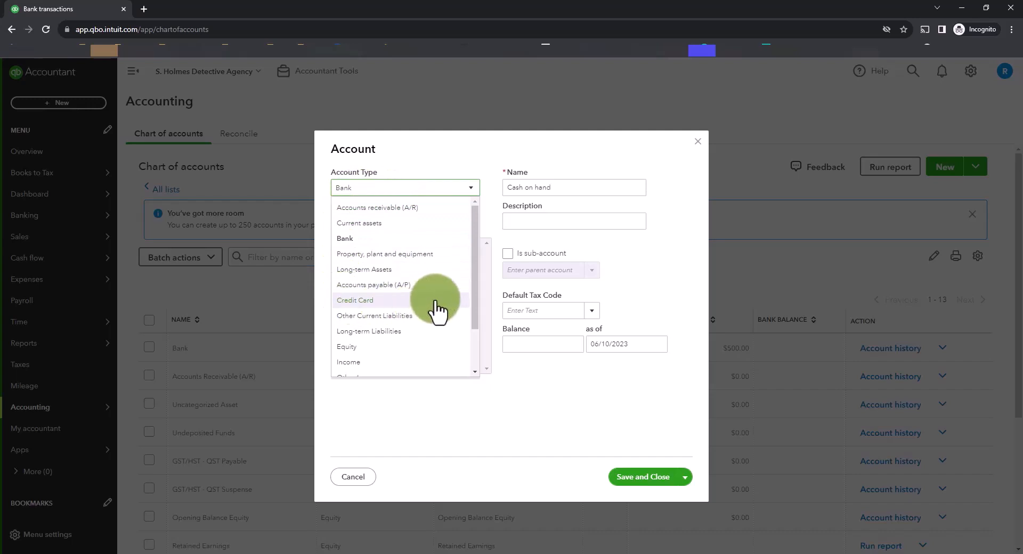
pyautogui.scroll(-1, 411, 344)
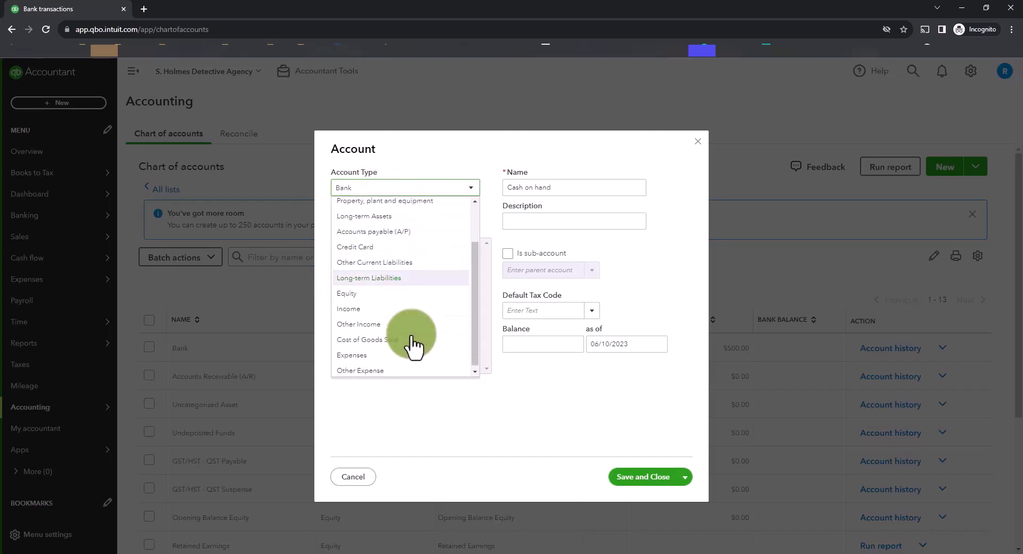
pyautogui.click(351, 309)
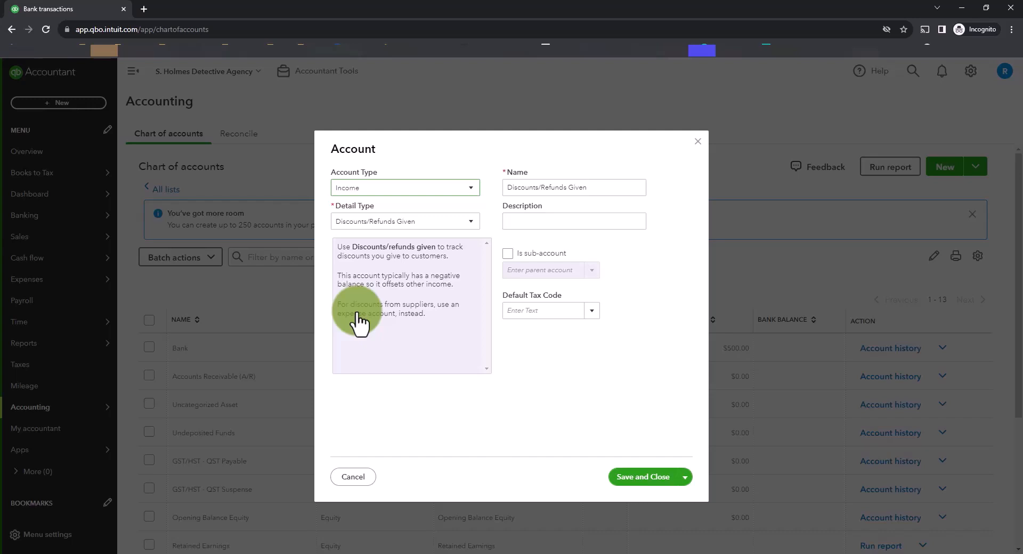
pyautogui.click(426, 222)
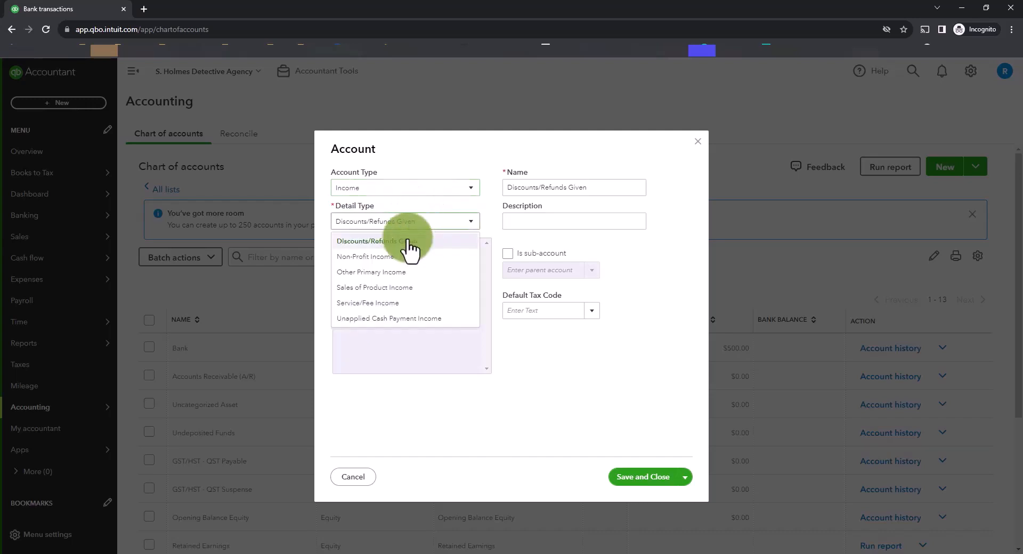
pyautogui.click(393, 273)
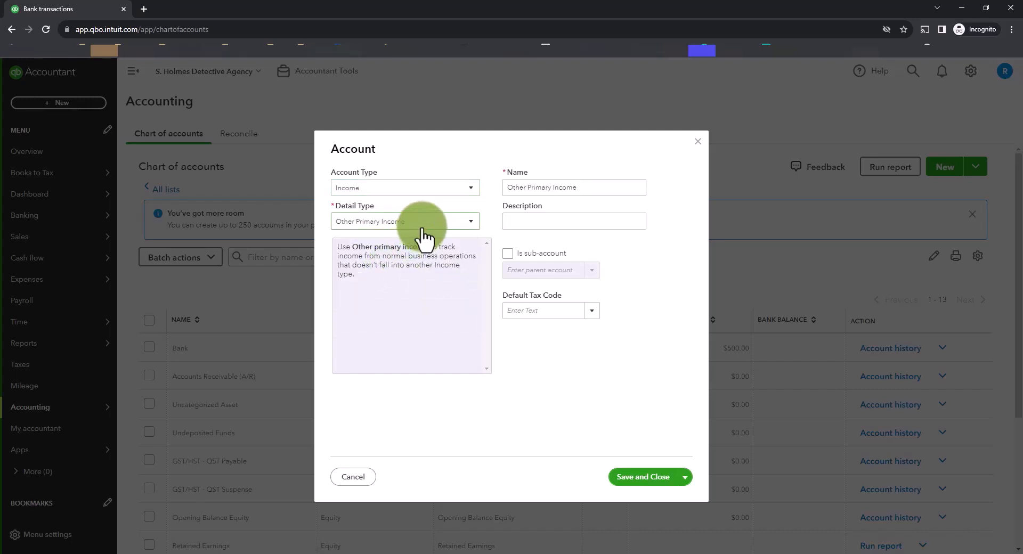
# Name the new account Surveillance Equipment and make it a sub-account of Sales.
pyautogui.tripleClick(543, 187)
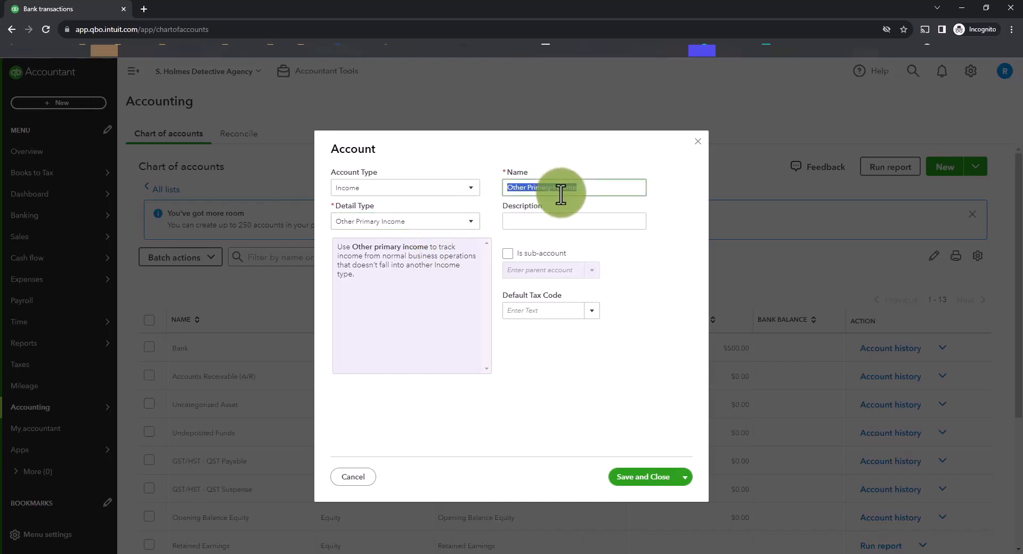
pyautogui.write('sU')
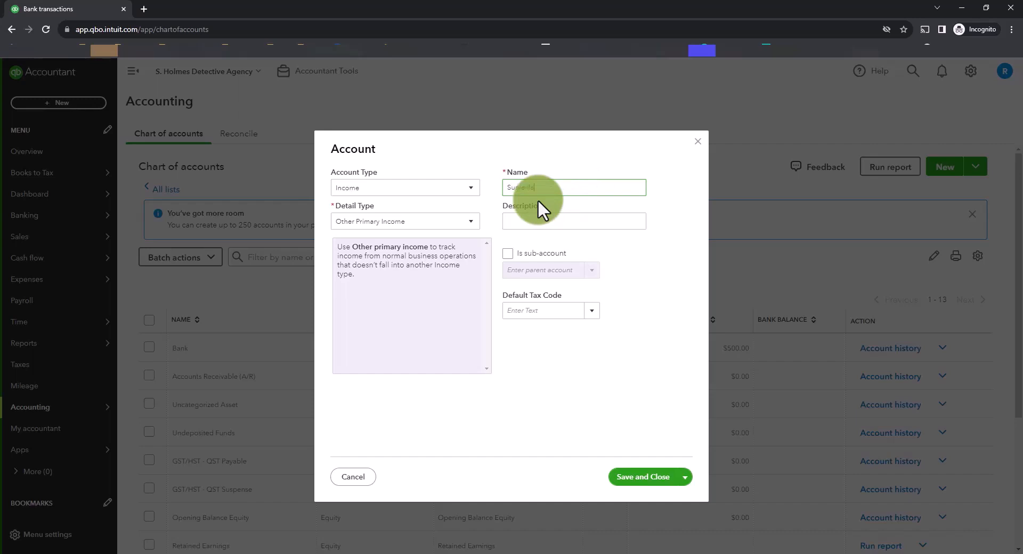
pyautogui.write('ipment')
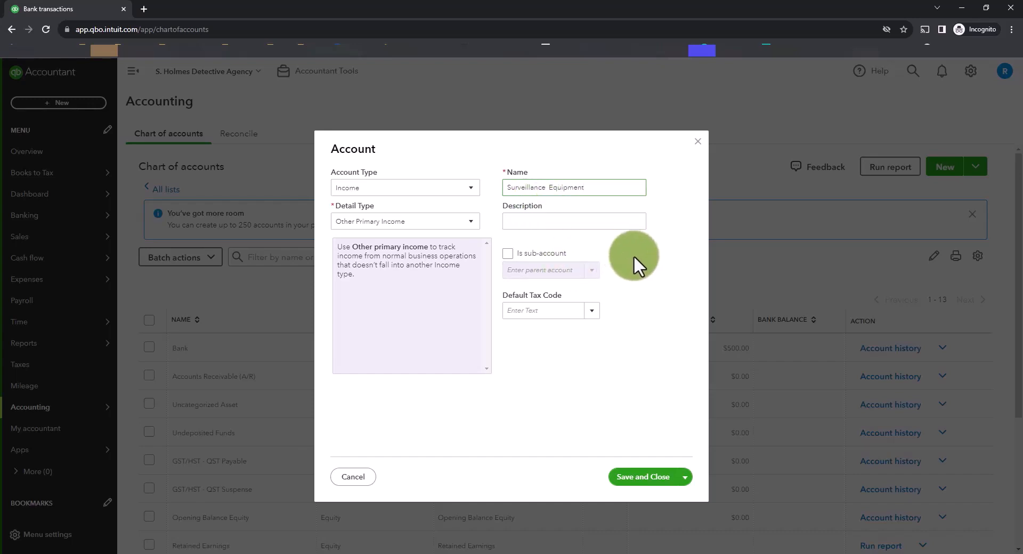
pyautogui.click(506, 254)
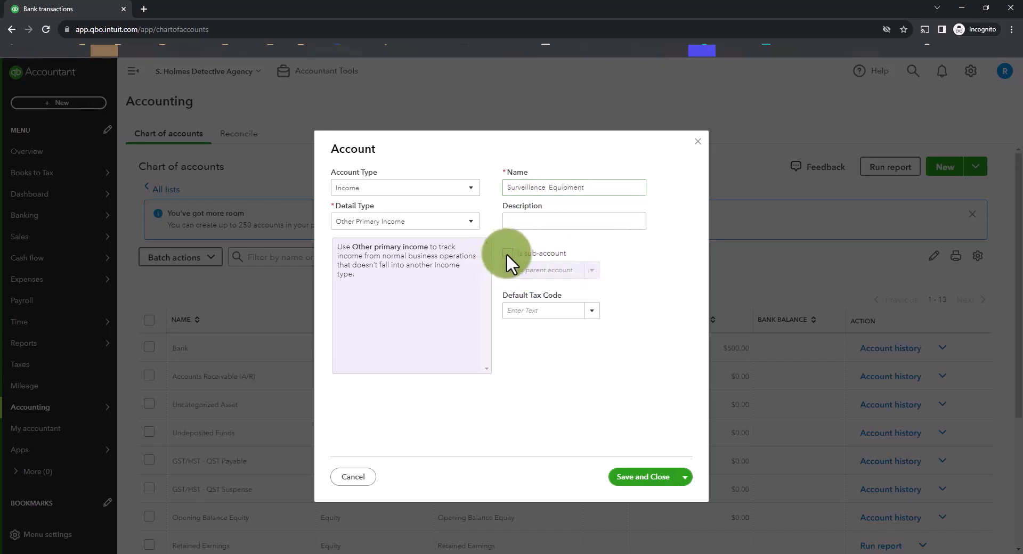
pyautogui.click(592, 271)
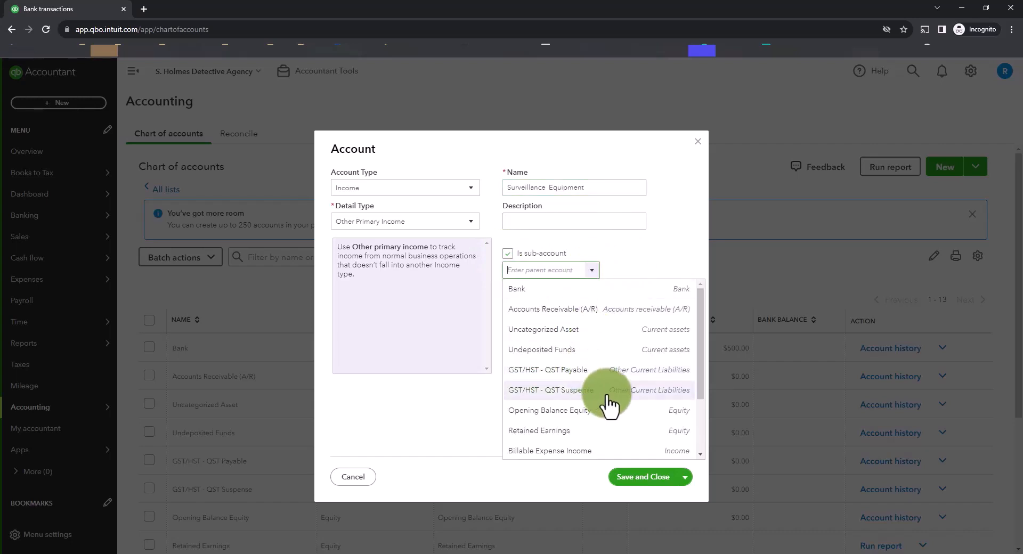
pyautogui.scroll(-2, 607, 394)
pyautogui.click(564, 394)
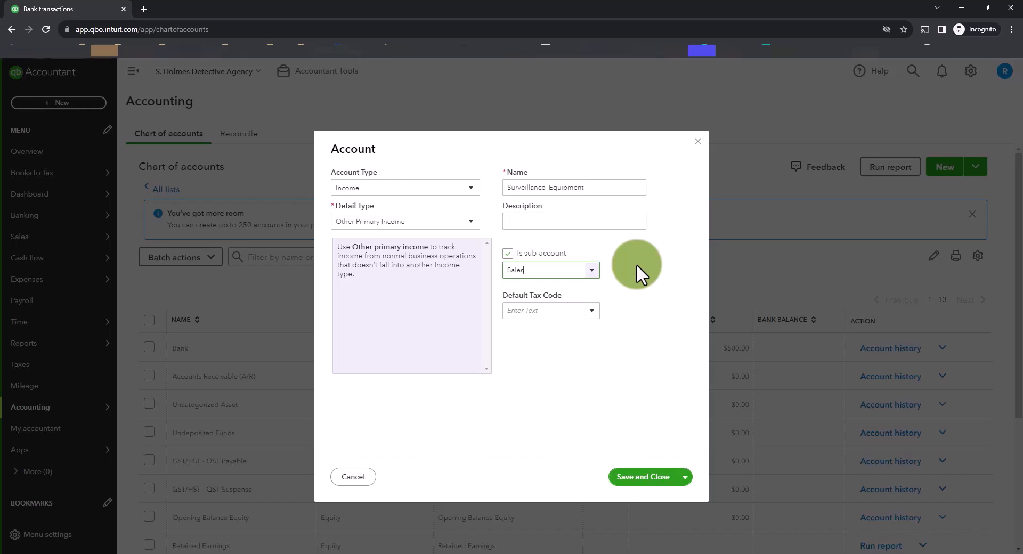
# Set the default tax code to HST ON (13%), save the account and check its entry under Sales.
pyautogui.click(592, 311)
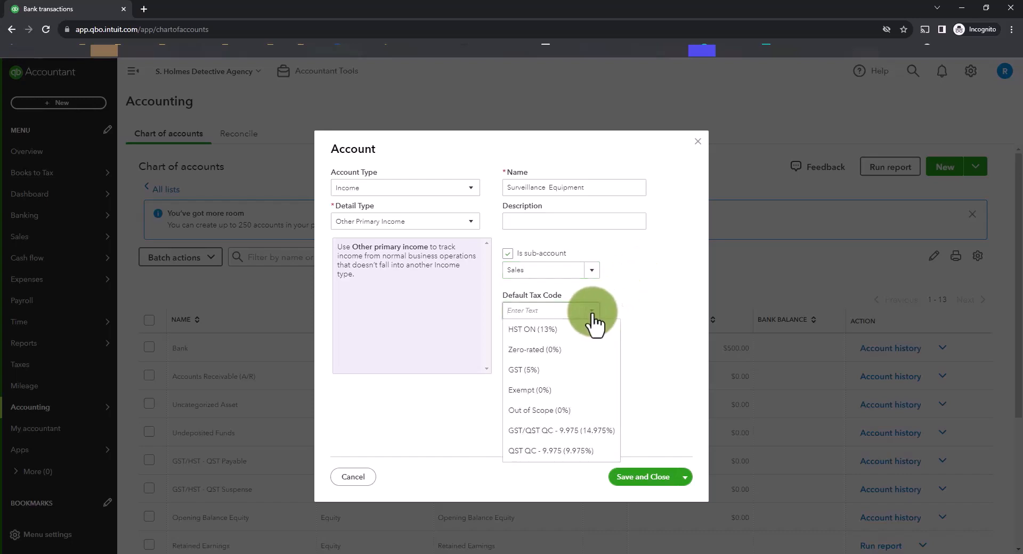
pyautogui.click(552, 331)
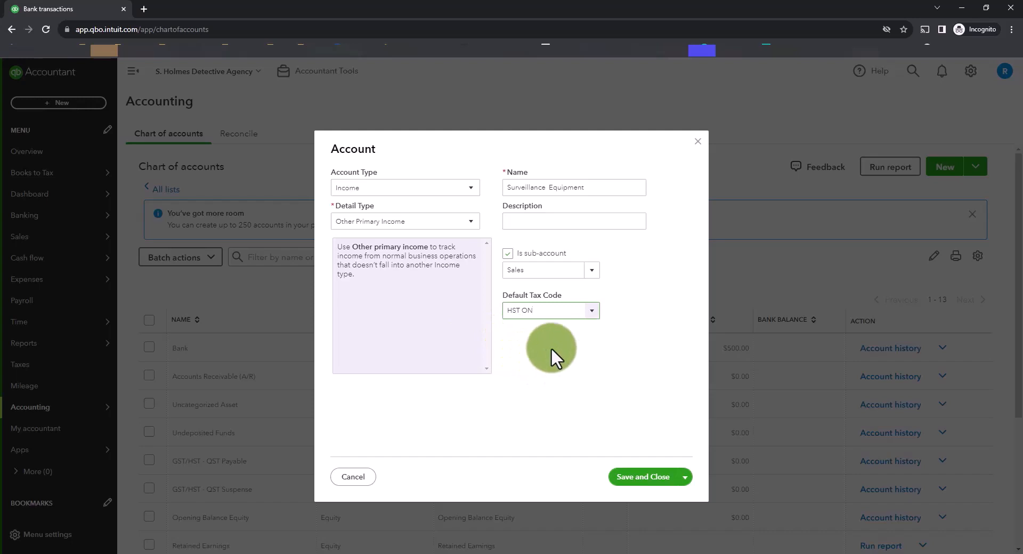
pyautogui.click(645, 478)
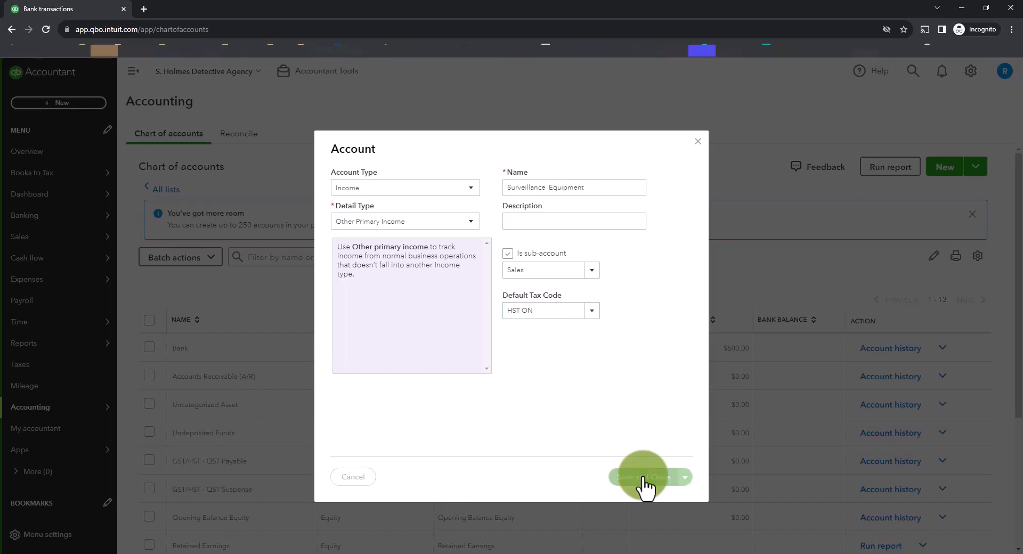
pyautogui.scroll(-3, 621, 465)
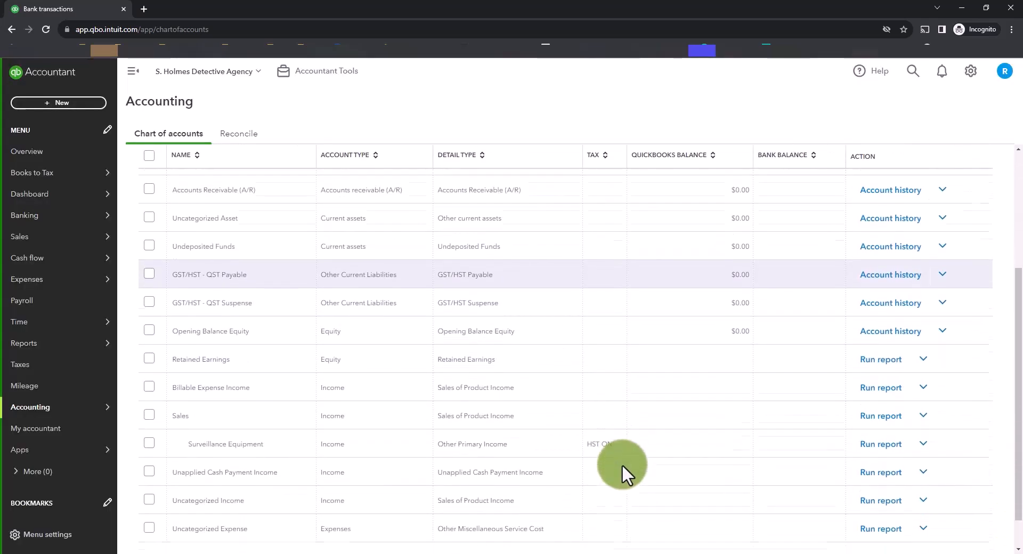
pyautogui.scroll(-1, 622, 464)
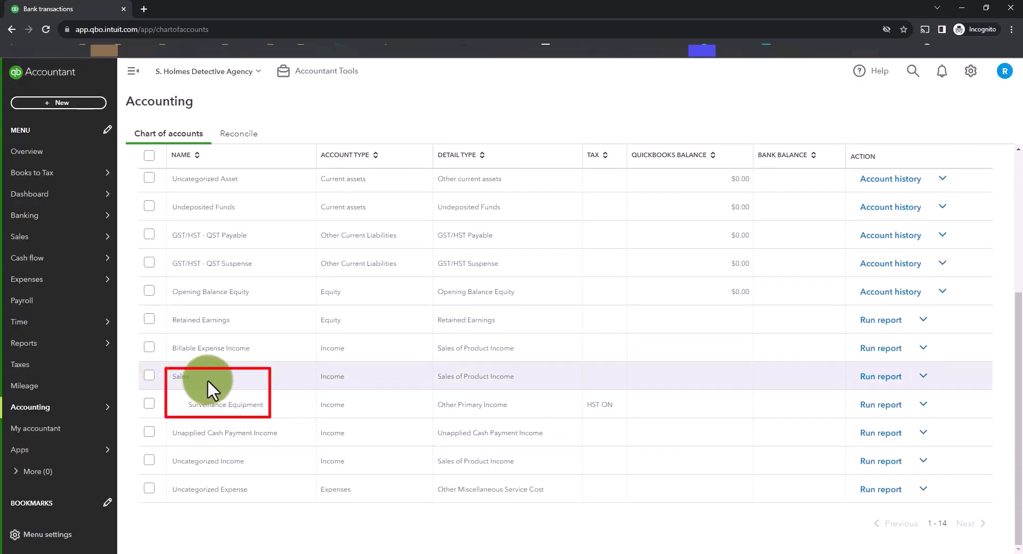